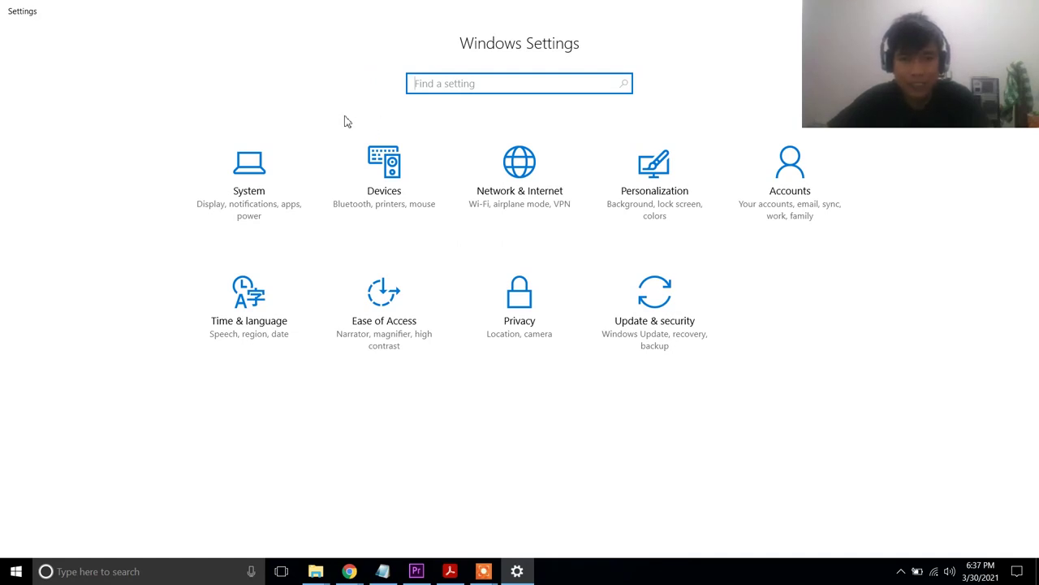
Open the About page in the System settings and review the PC's specifications down to the related settings
left_click(262, 200)
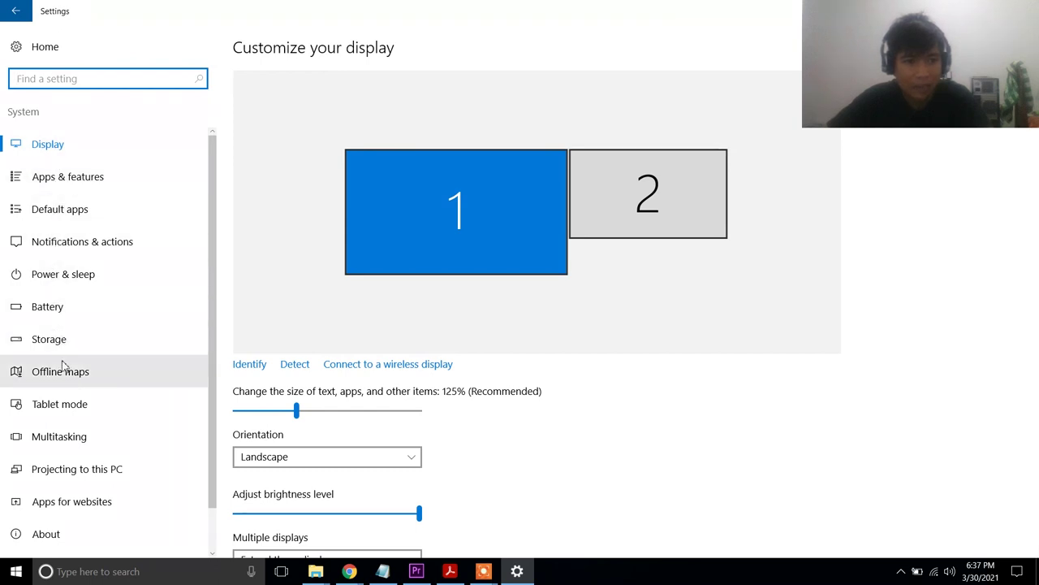
scroll(65, 422, "down", 2)
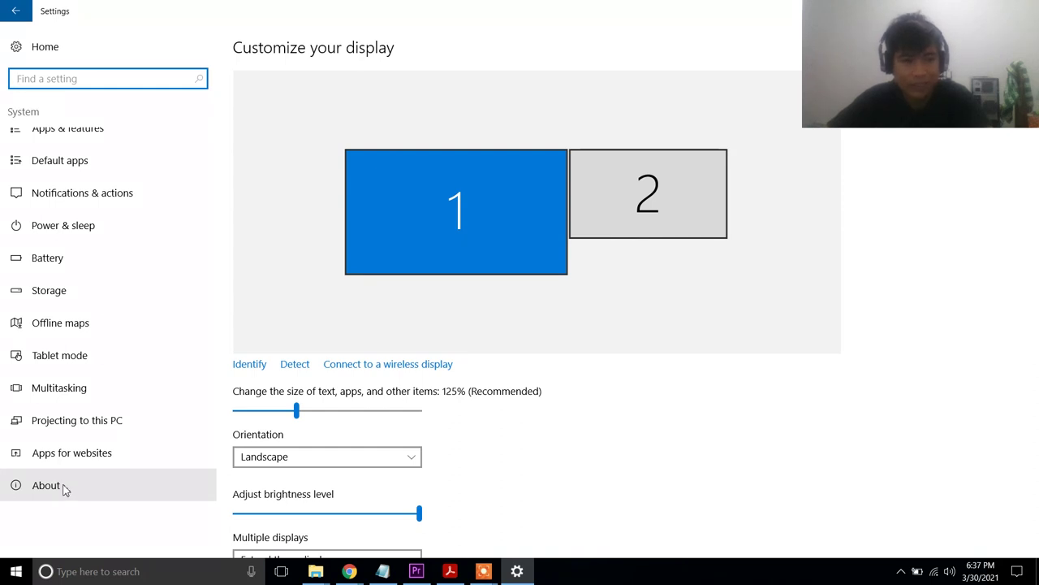
left_click(60, 486)
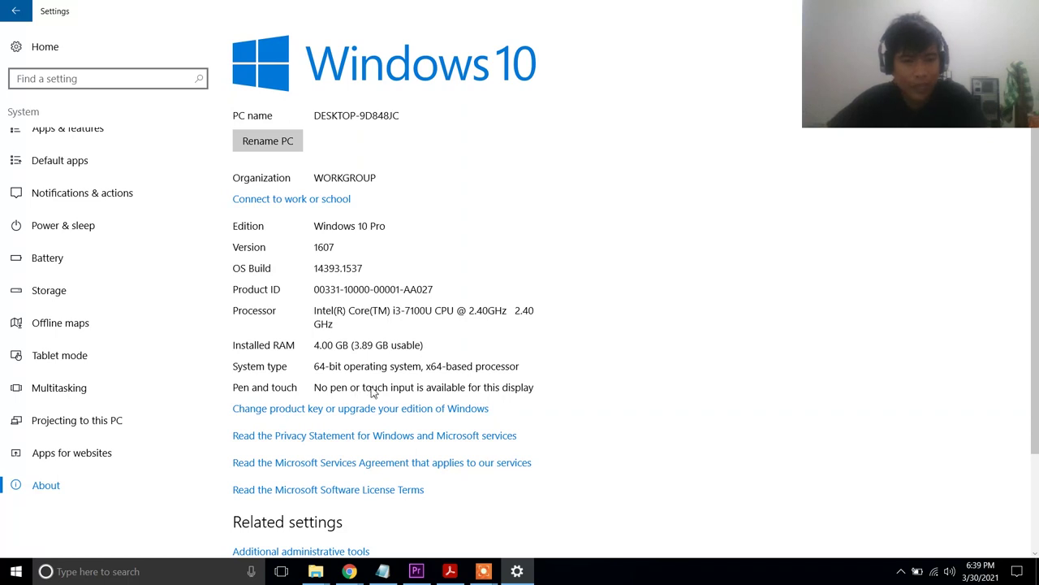
scroll(296, 422, "down", 3)
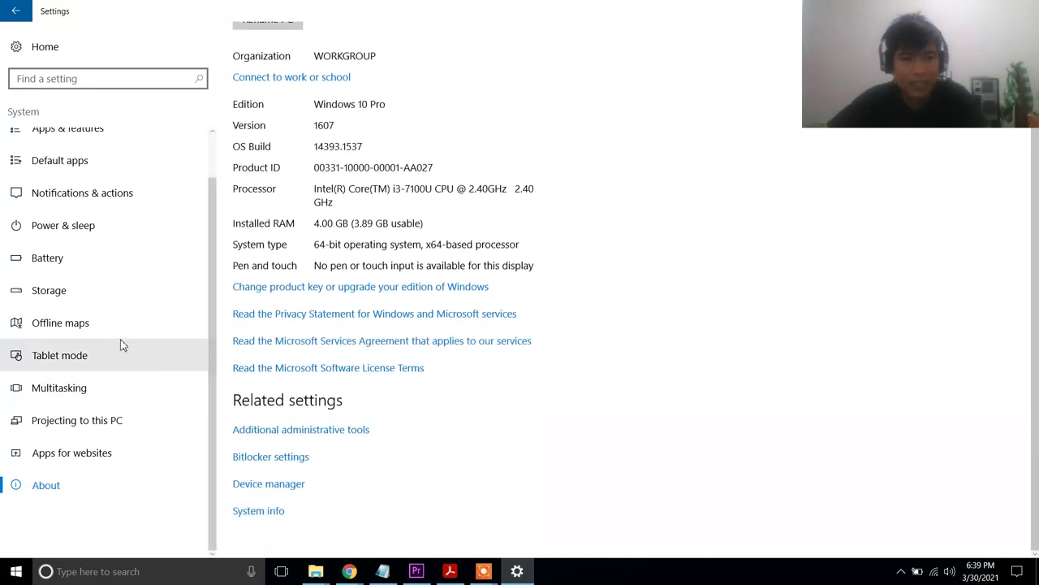
View the storage usage of the computer's drives in the System settings and close the Settings window
left_click(49, 291)
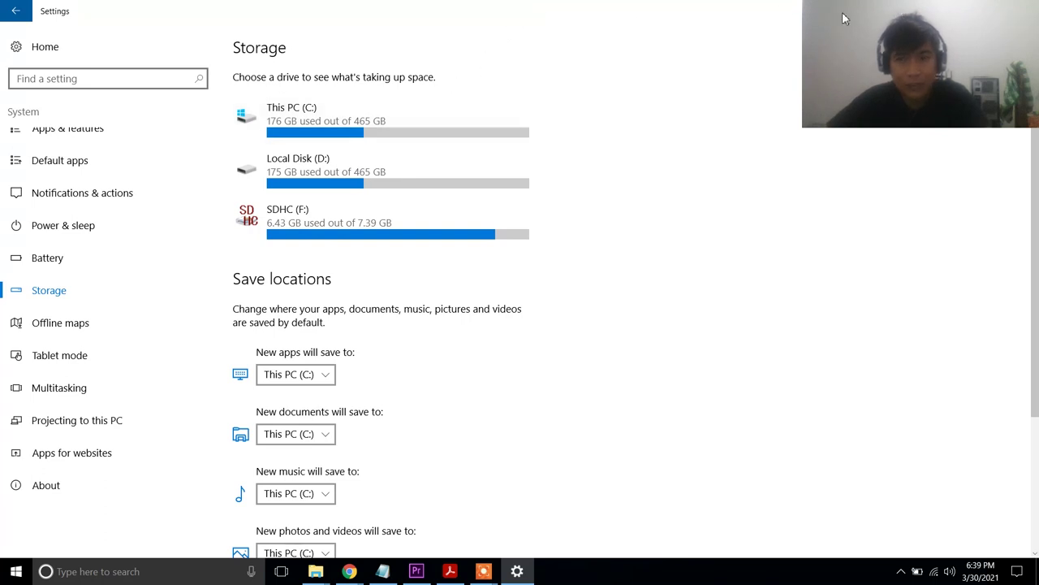
double_click(614, 12)
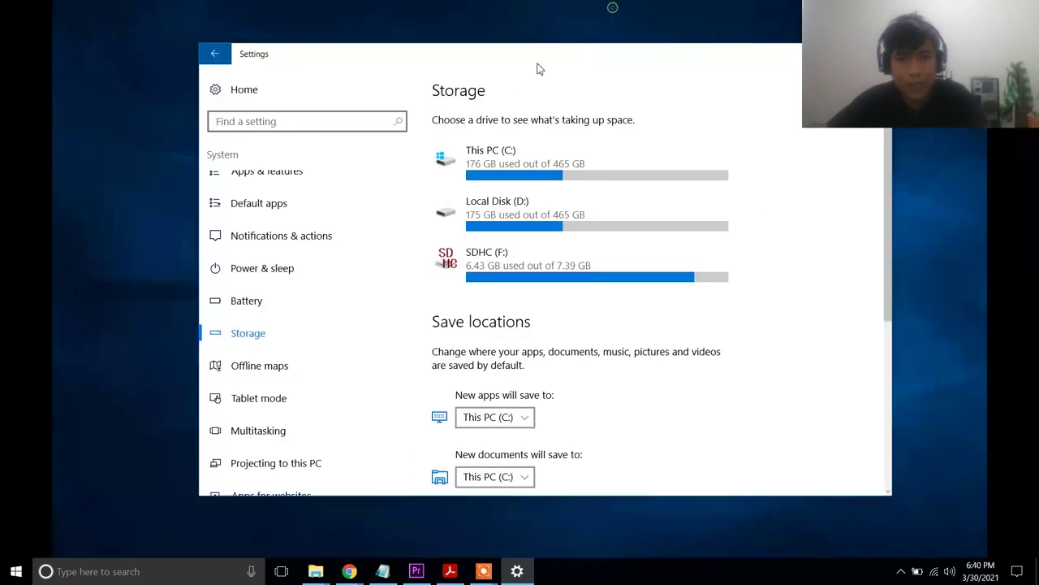
left_click(759, 99)
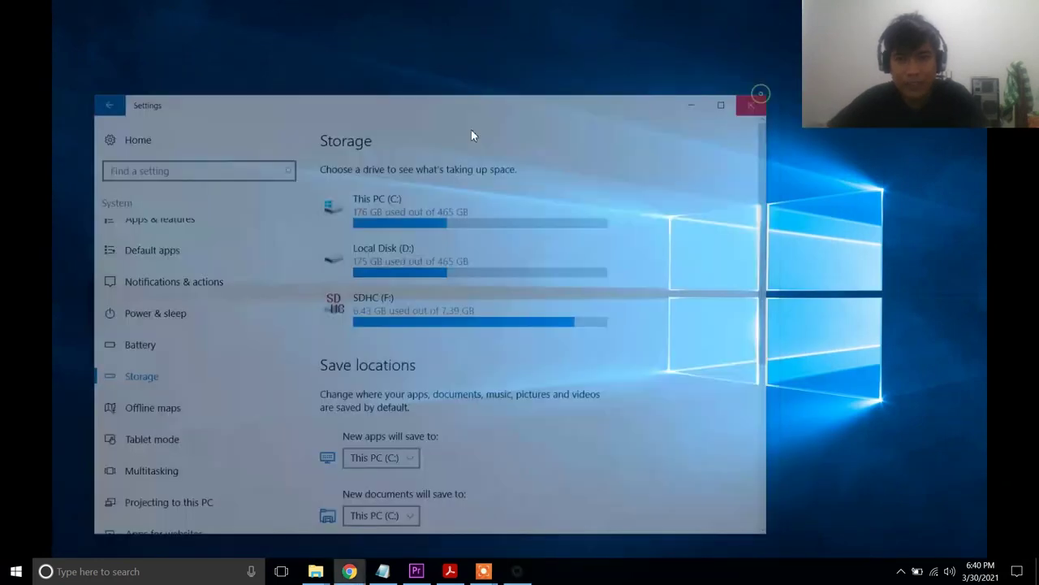
right_click(474, 134)
left_click(500, 171)
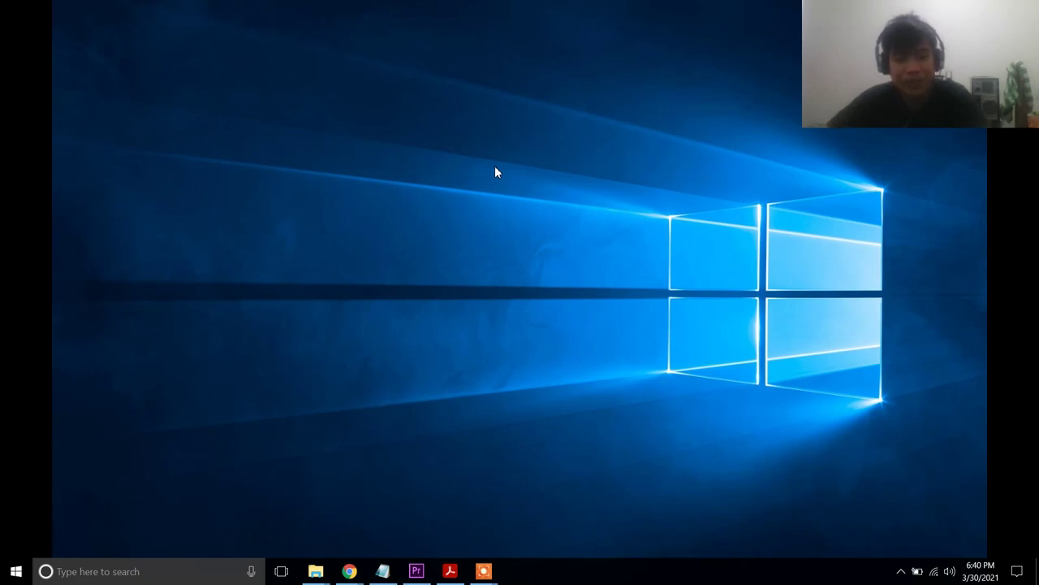
right_click(496, 168)
left_click(515, 206)
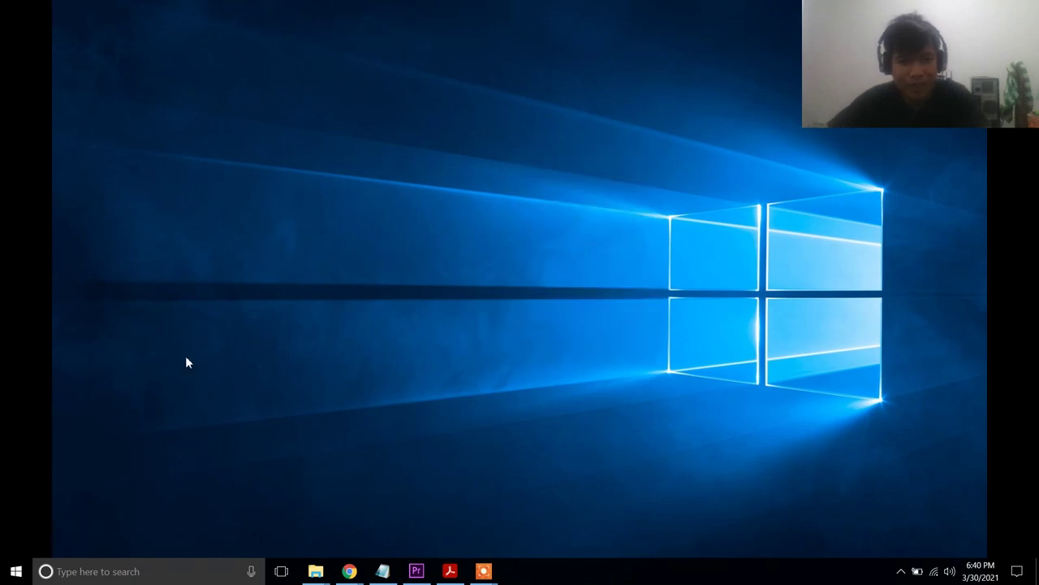
Search Windows for "MY COMPUTER", open This PC, and move and enlarge its window so all drives fit
left_click(5, 572)
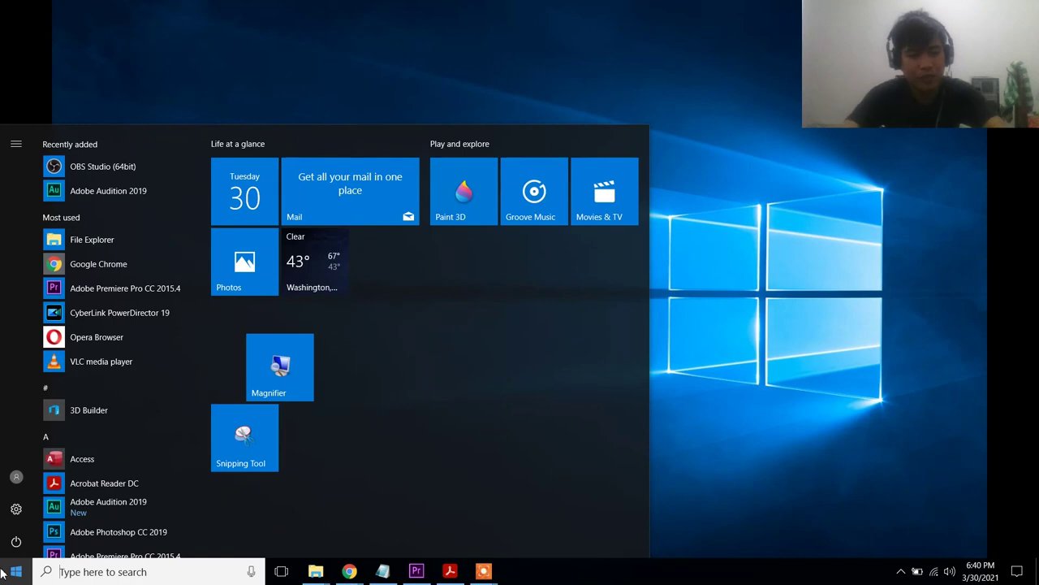
type("MY C")
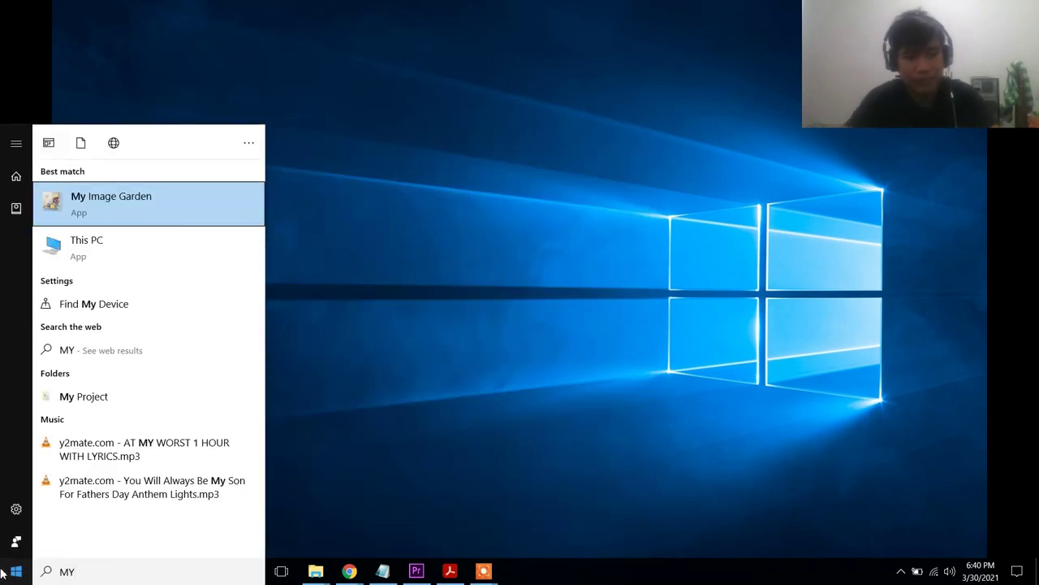
type("OMPUTER")
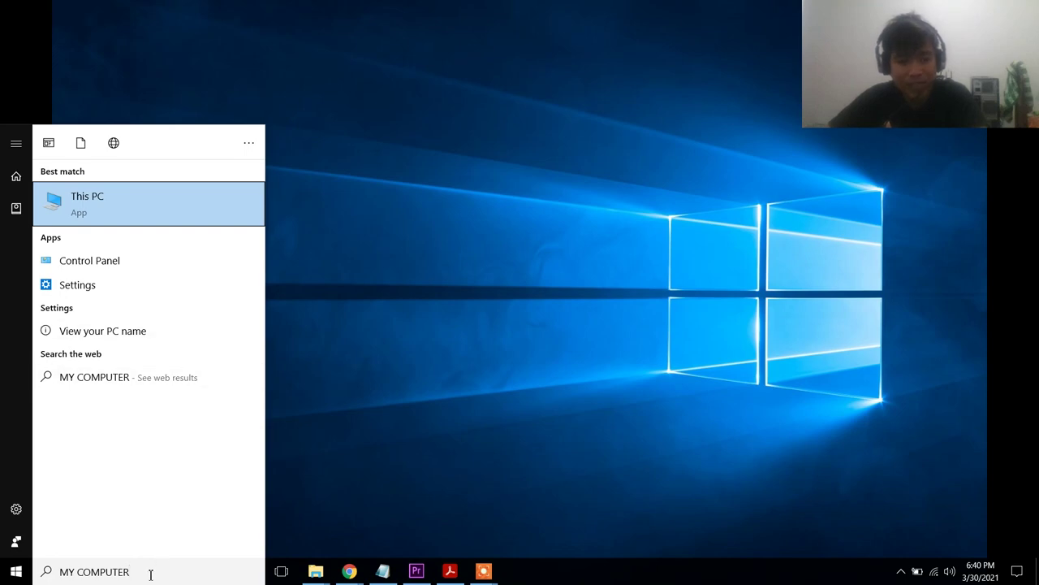
left_click(149, 202)
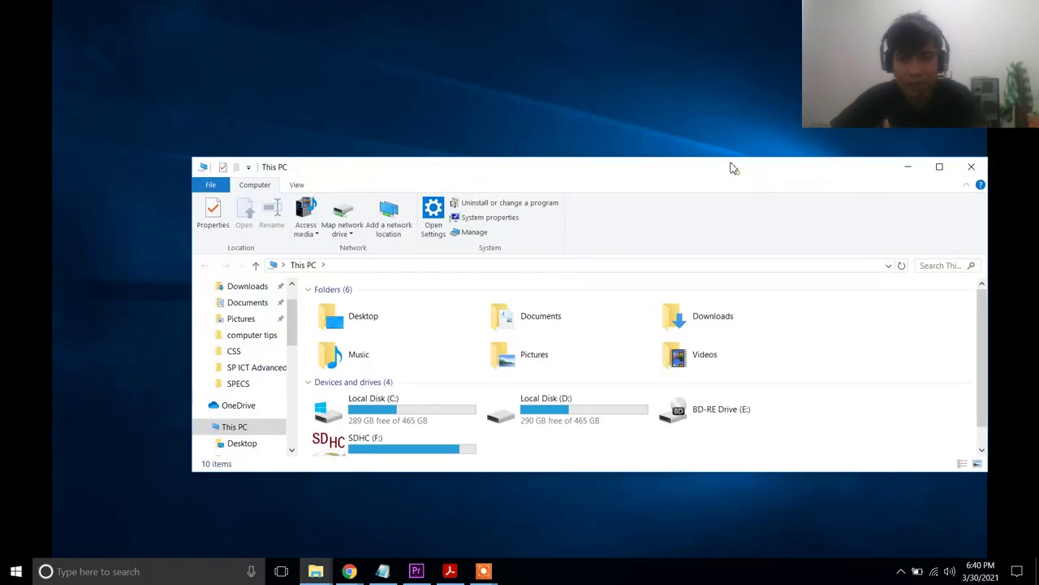
left_click_drag(731, 166, 644, 53)
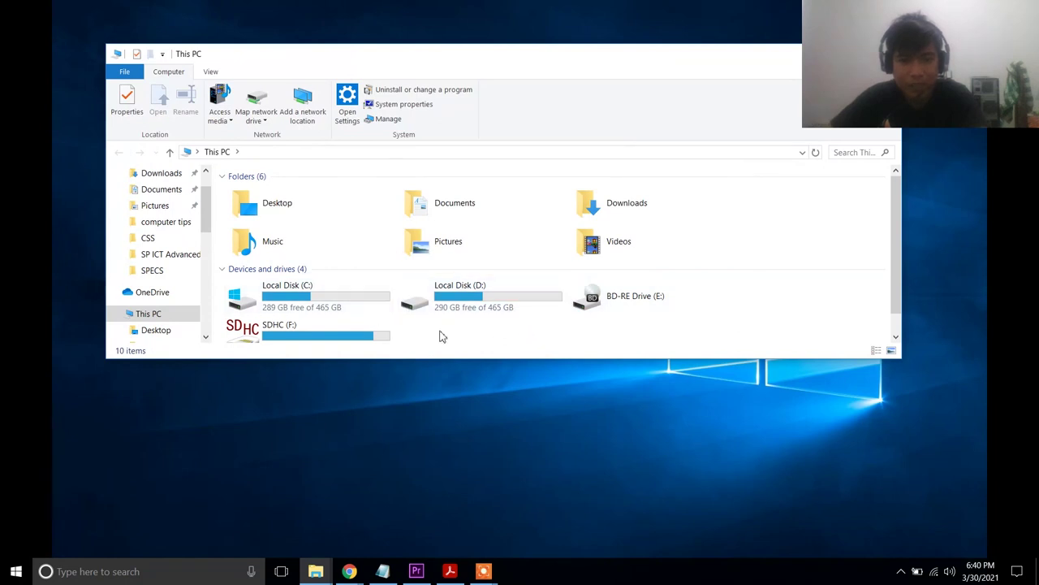
left_click_drag(493, 361, 495, 472)
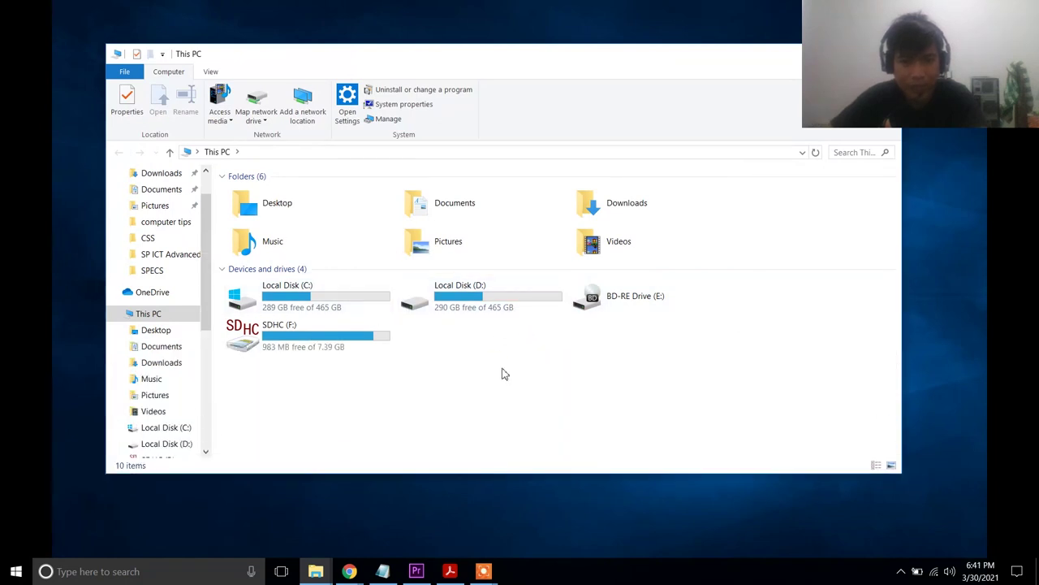
Open the properties of This PC and reposition the System window to read the basic computer information
right_click(505, 357)
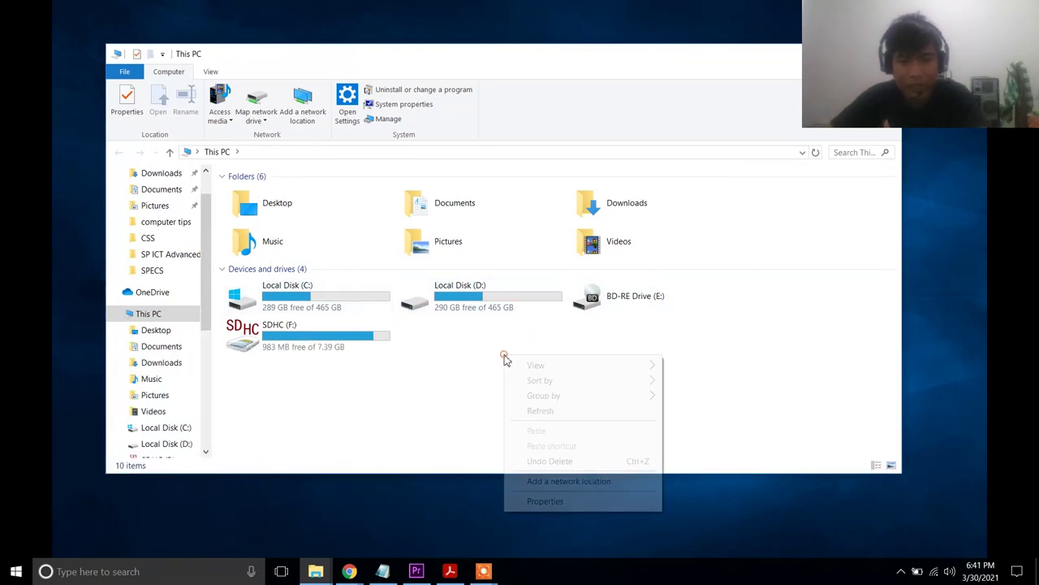
left_click(557, 504)
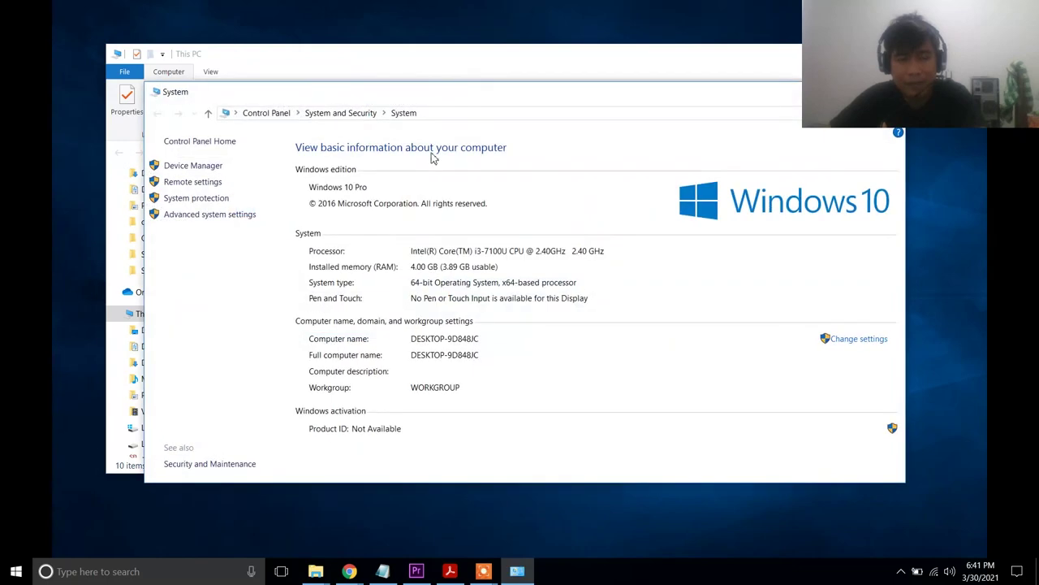
left_click_drag(480, 95, 422, 86)
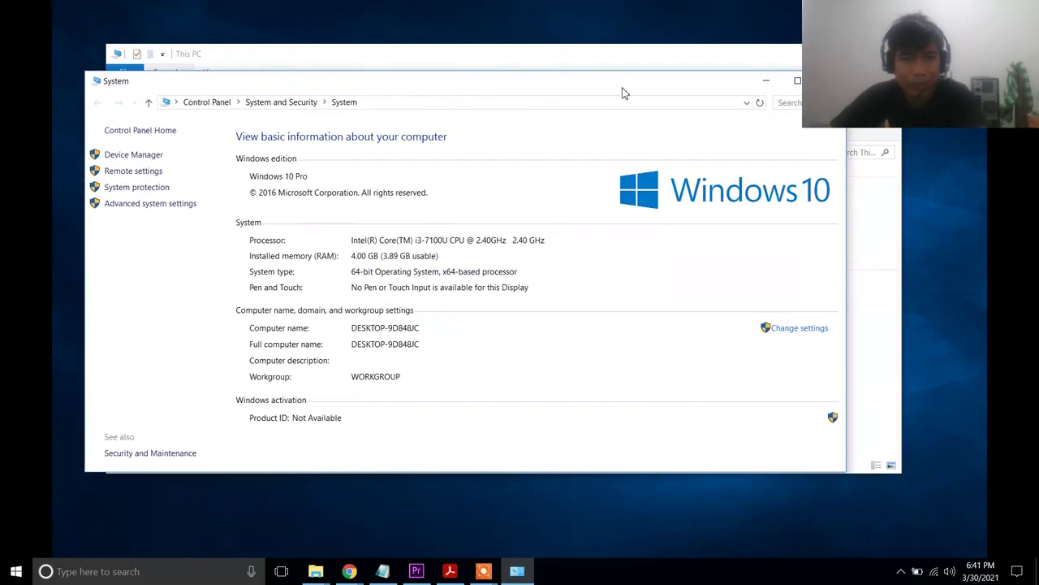
left_click_drag(622, 88, 587, 92)
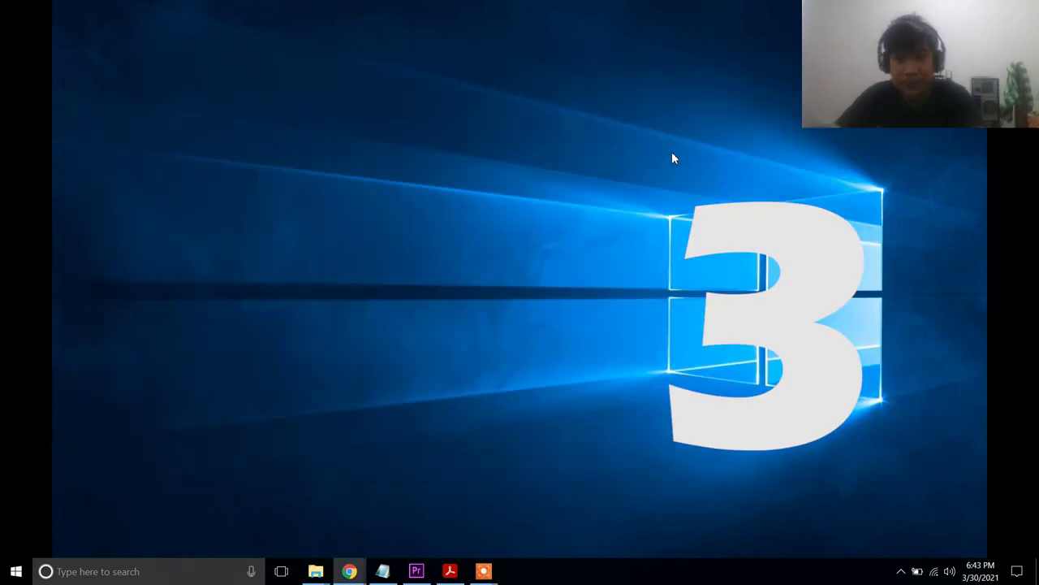
right_click(616, 163)
left_click(653, 207)
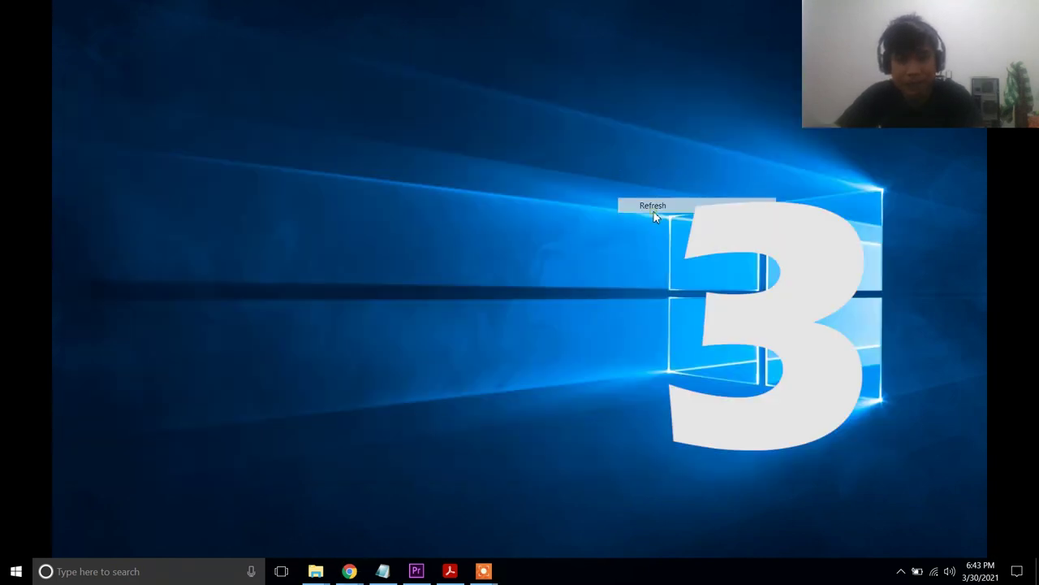
right_click(472, 192)
left_click(499, 233)
right_click(500, 216)
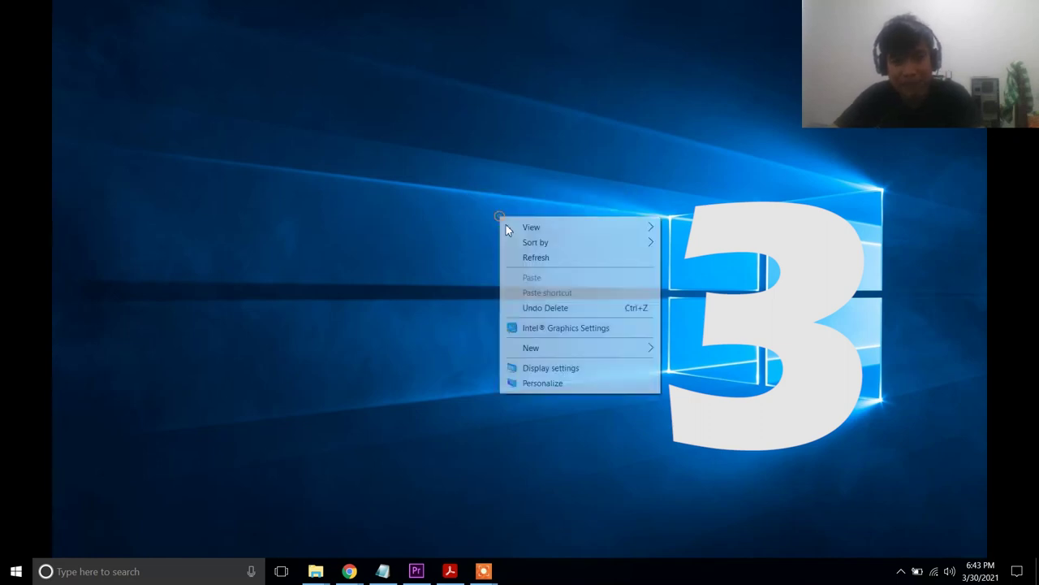
left_click(522, 256)
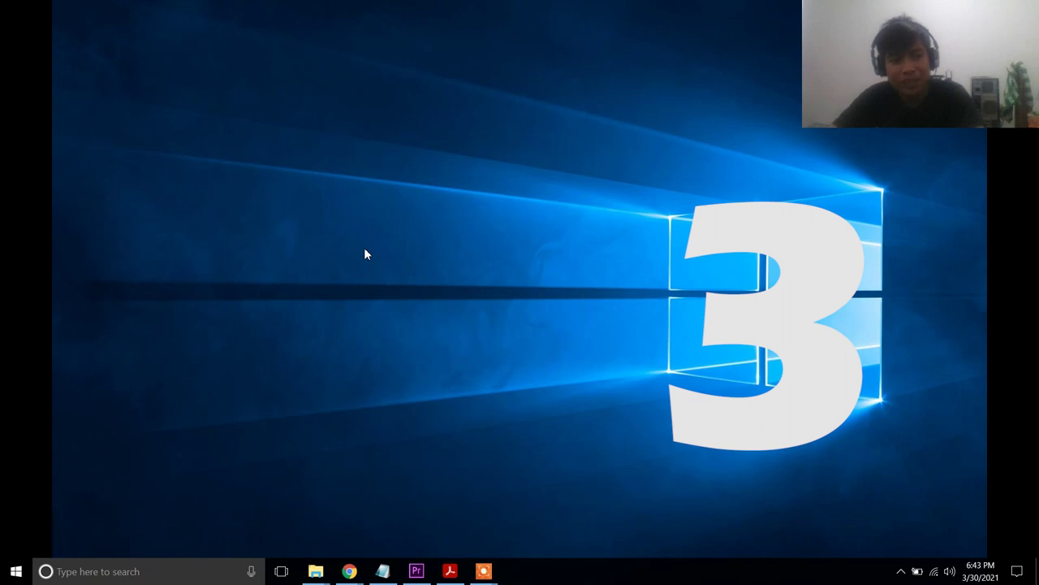
right_click(383, 233)
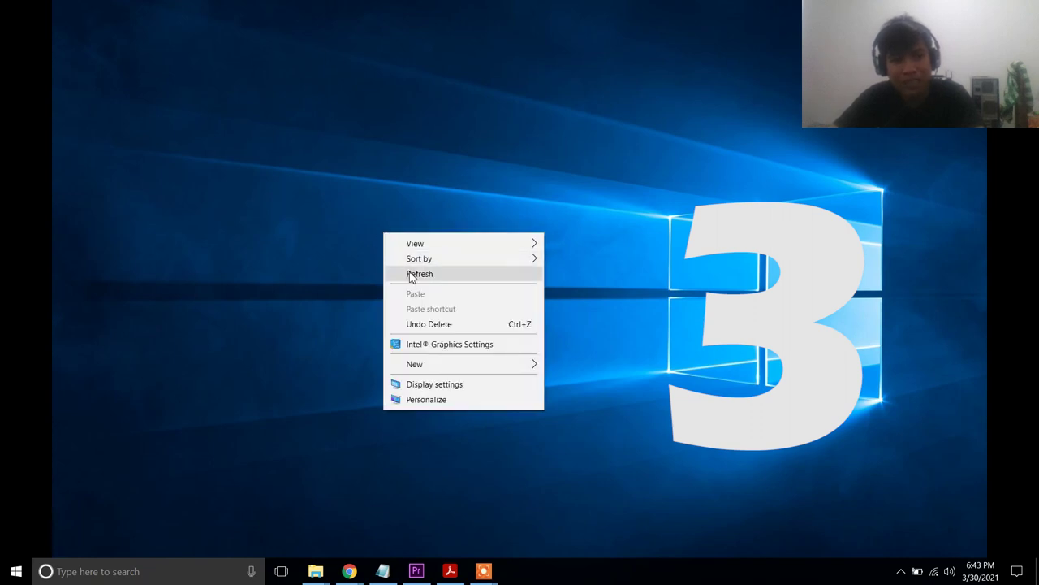
left_click(409, 274)
right_click(408, 242)
left_click(418, 283)
right_click(422, 236)
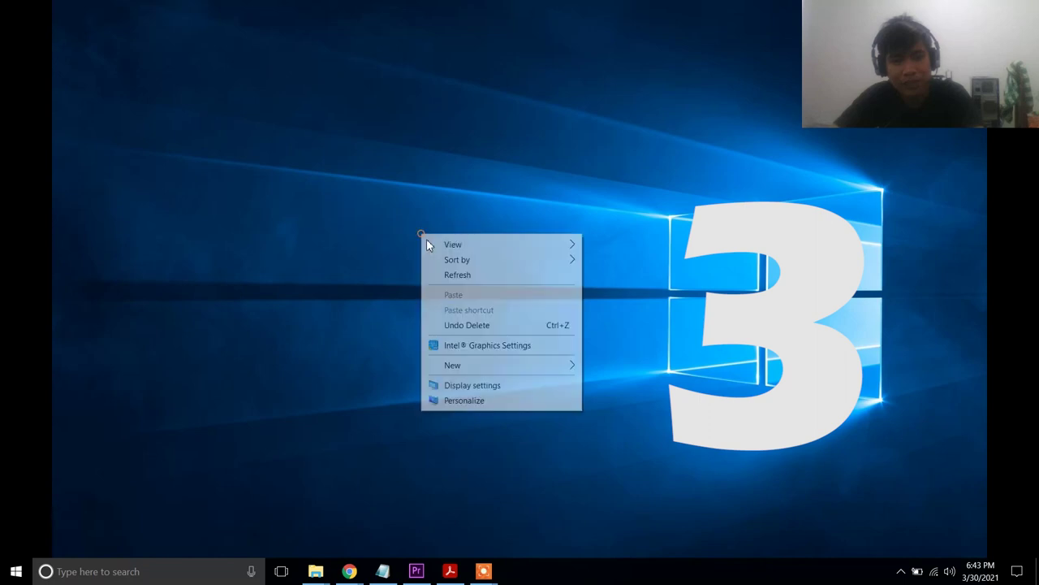
left_click(452, 276)
right_click(427, 254)
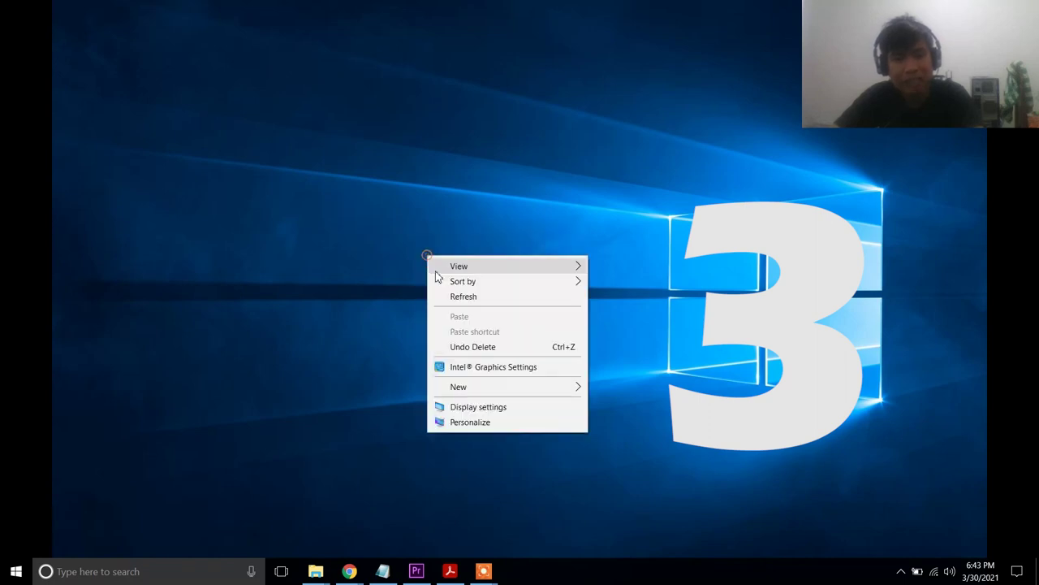
left_click(431, 296)
right_click(393, 242)
left_click(427, 284)
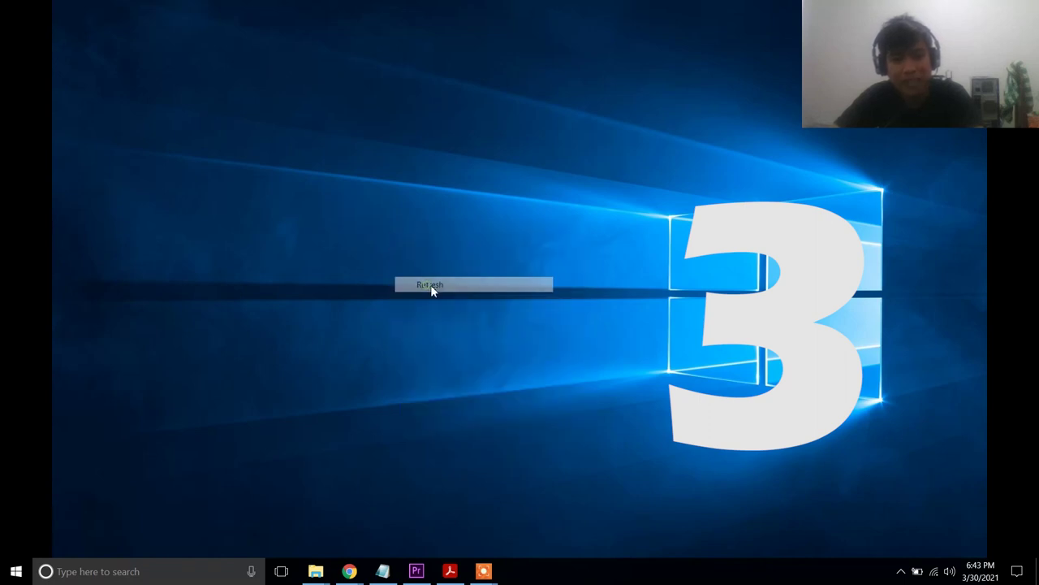
right_click(405, 232)
left_click(434, 275)
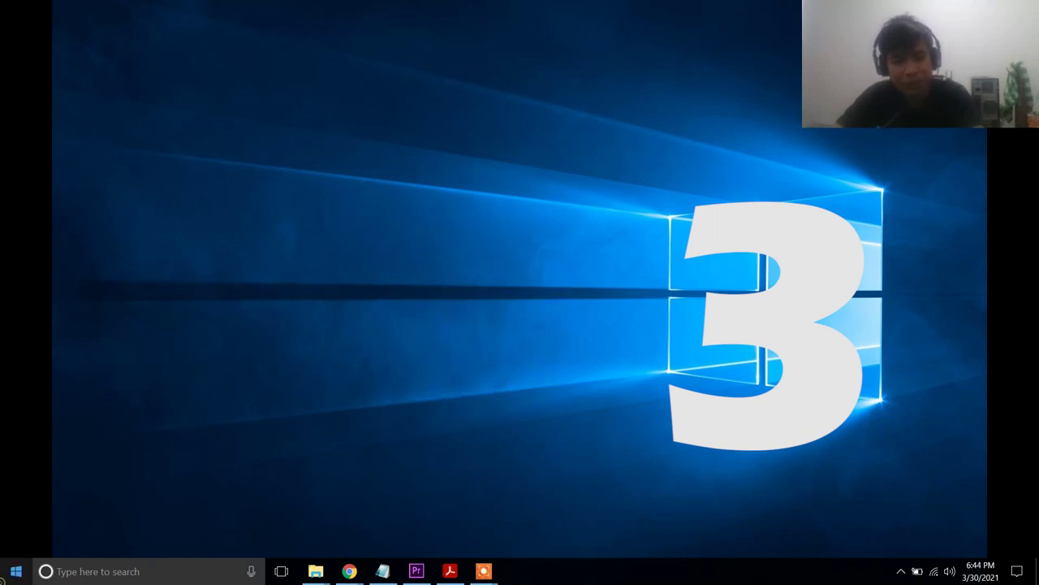
Search Windows for "RUN", open the Run dialog and launch DXDIAG from it
left_click(16, 571)
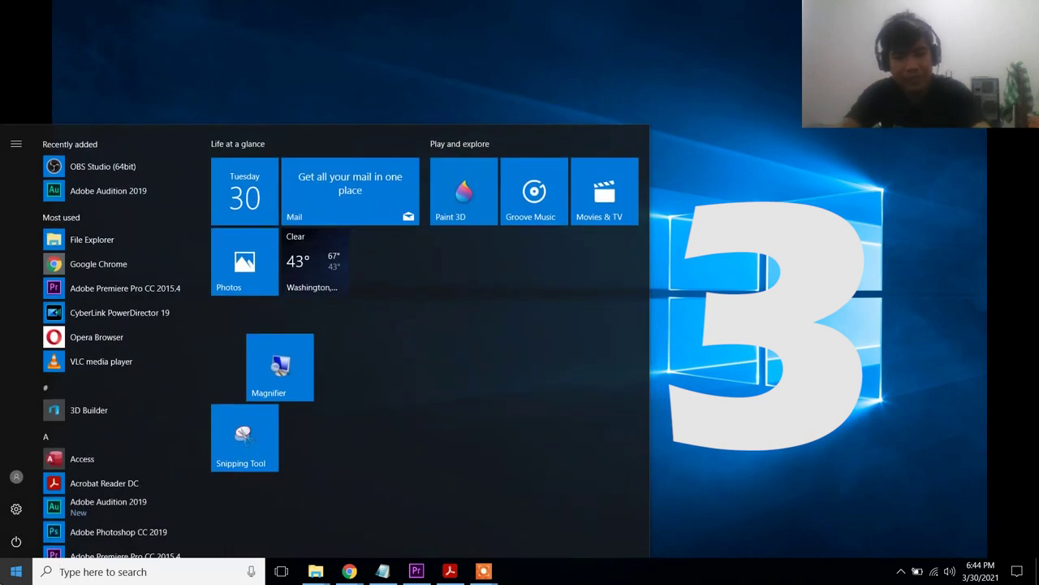
type("RUN")
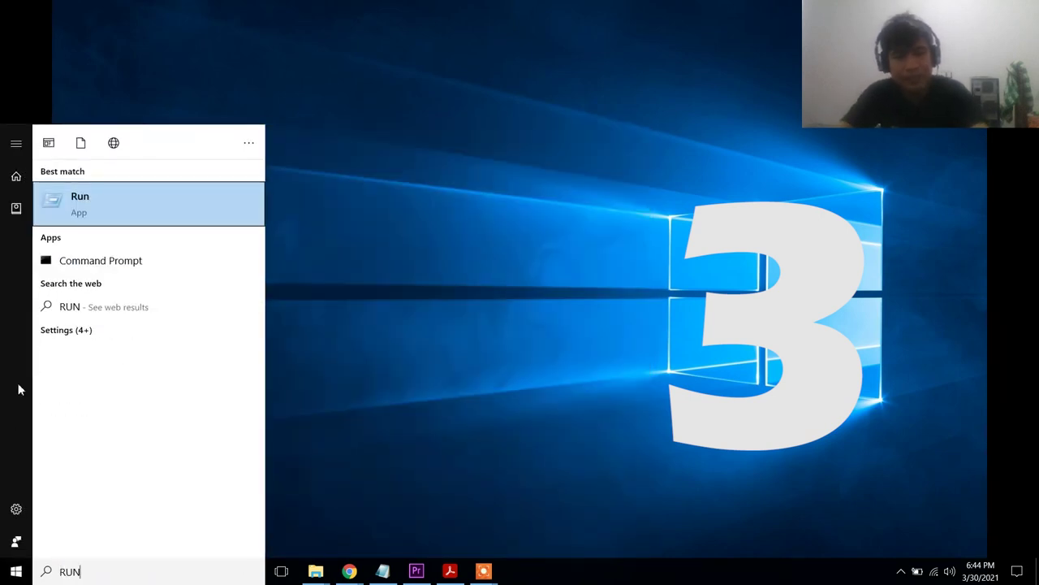
left_click(138, 212)
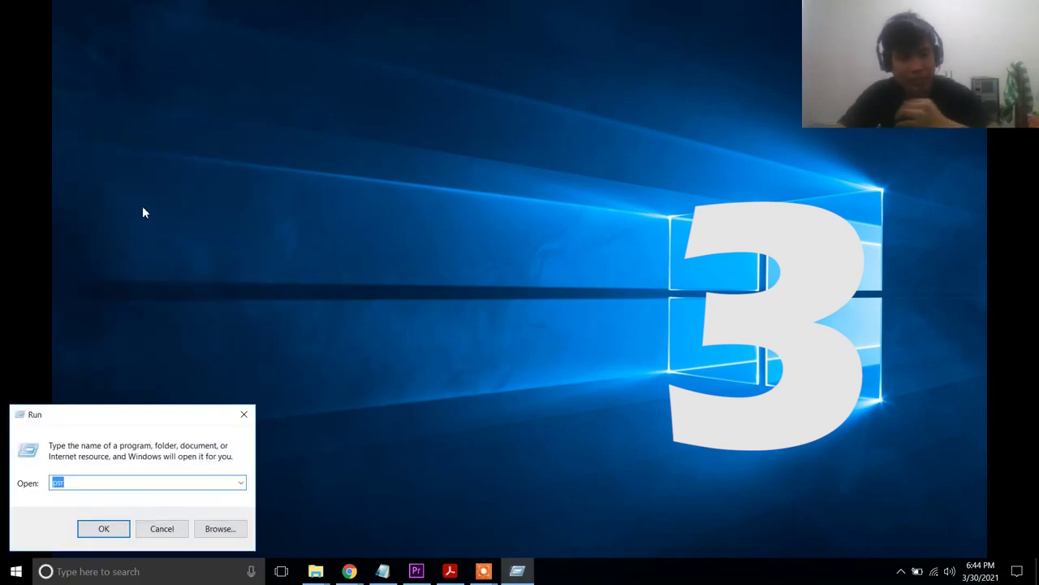
key("BackSpace")
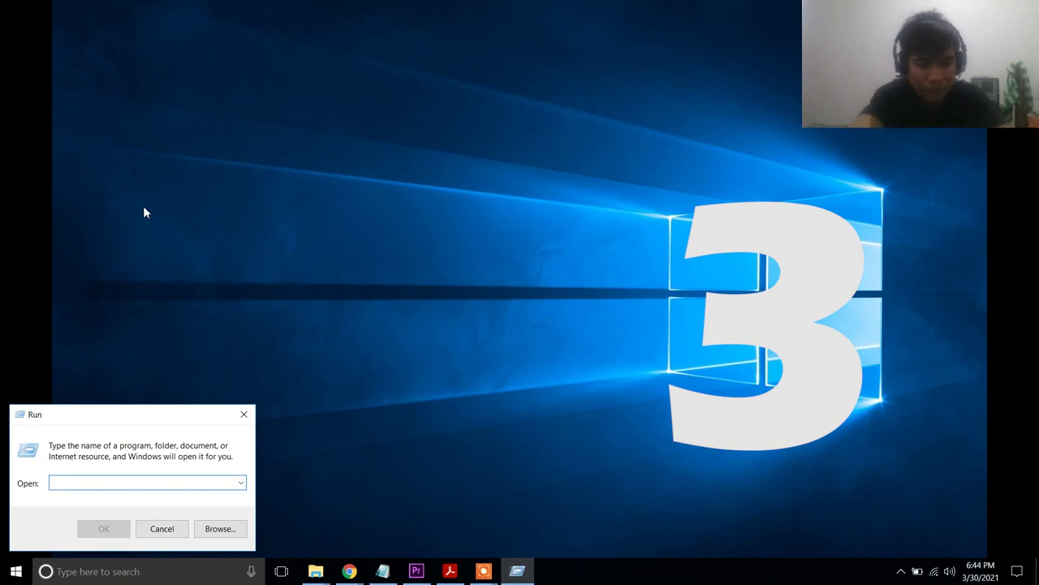
type("DX")
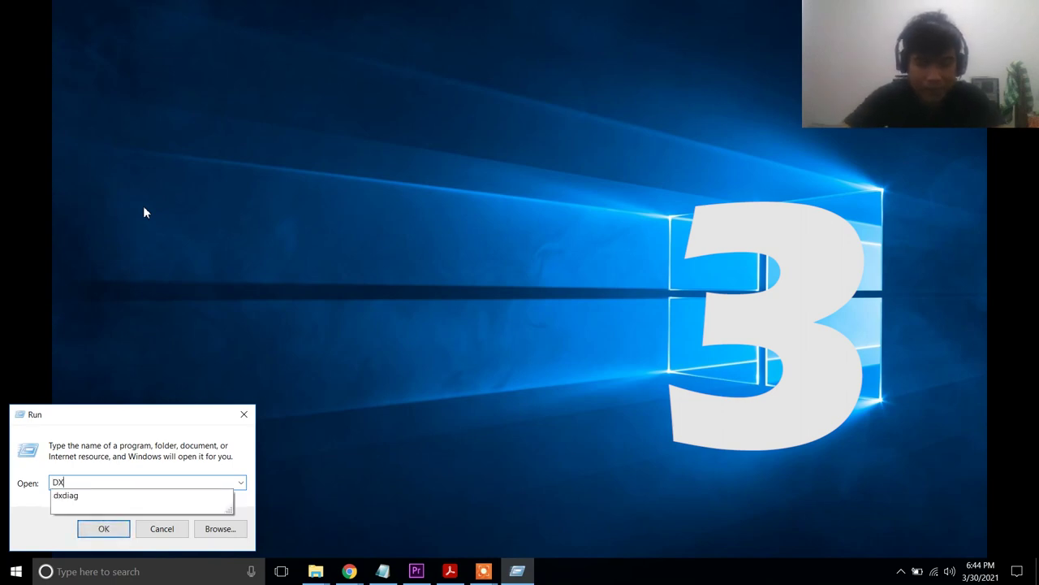
type("DIAG")
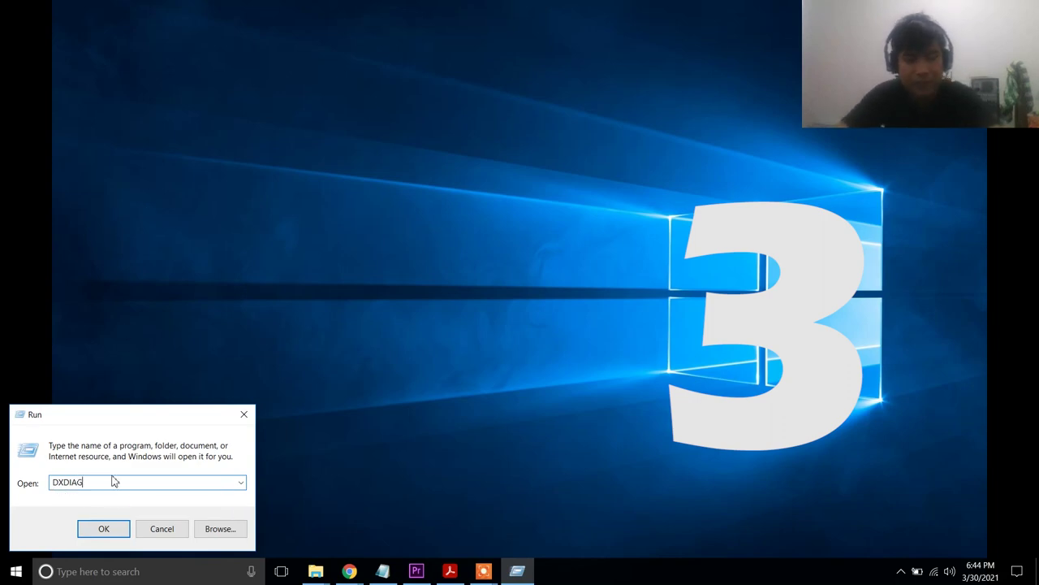
left_click(113, 529)
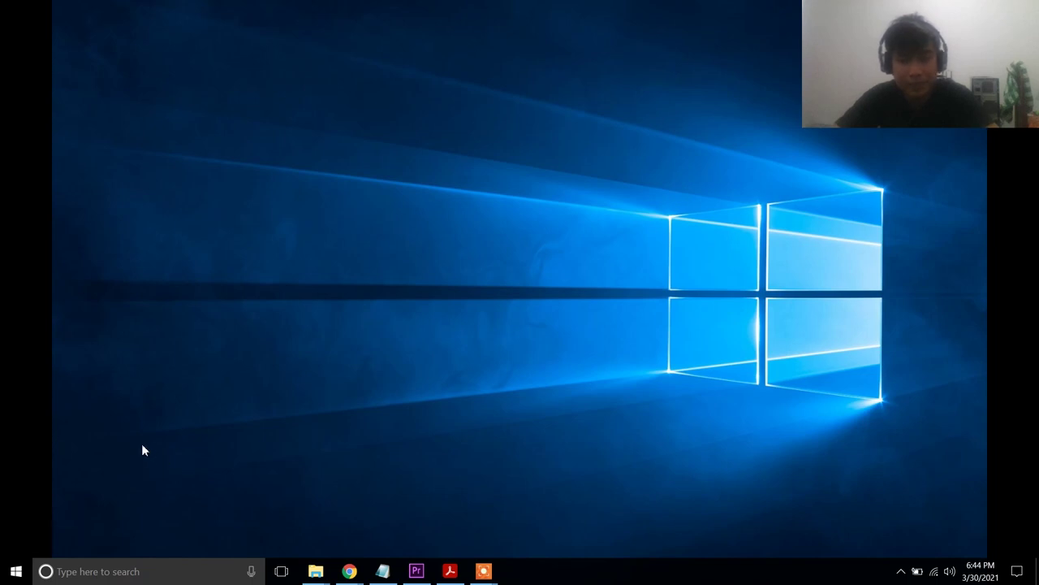
right_click(388, 231)
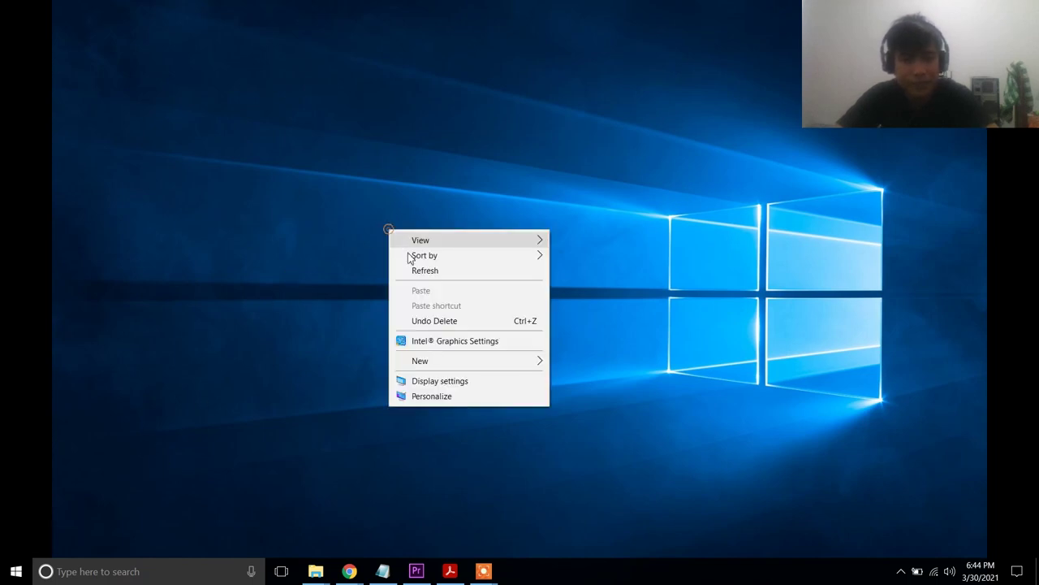
left_click(423, 271)
right_click(436, 237)
left_click(459, 280)
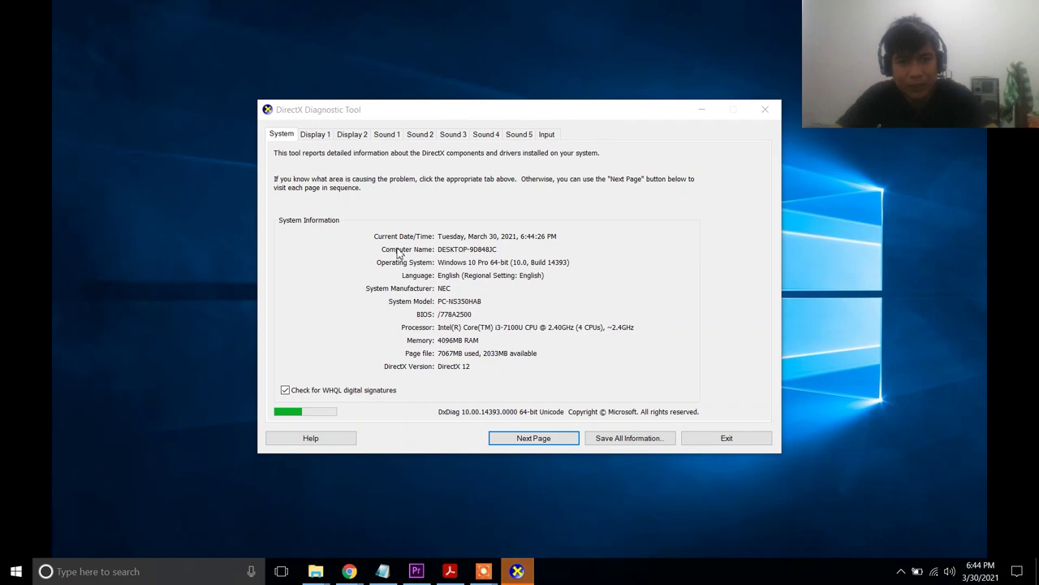
Review the system information, then the Display 1, Display 2 and Sound 1 device and driver details in the DirectX Diagnostic Tool
left_click(445, 250)
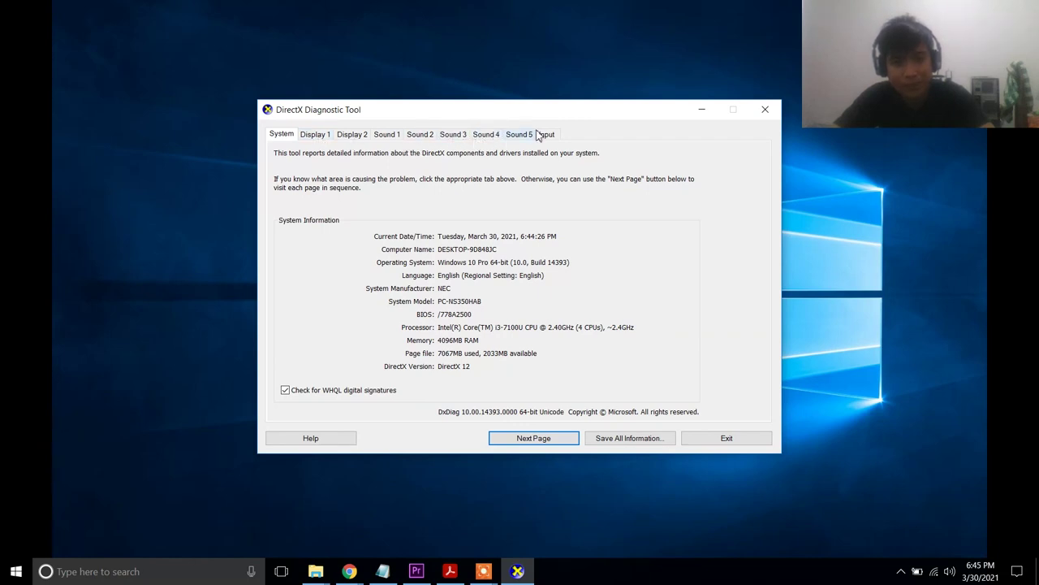
left_click(325, 139)
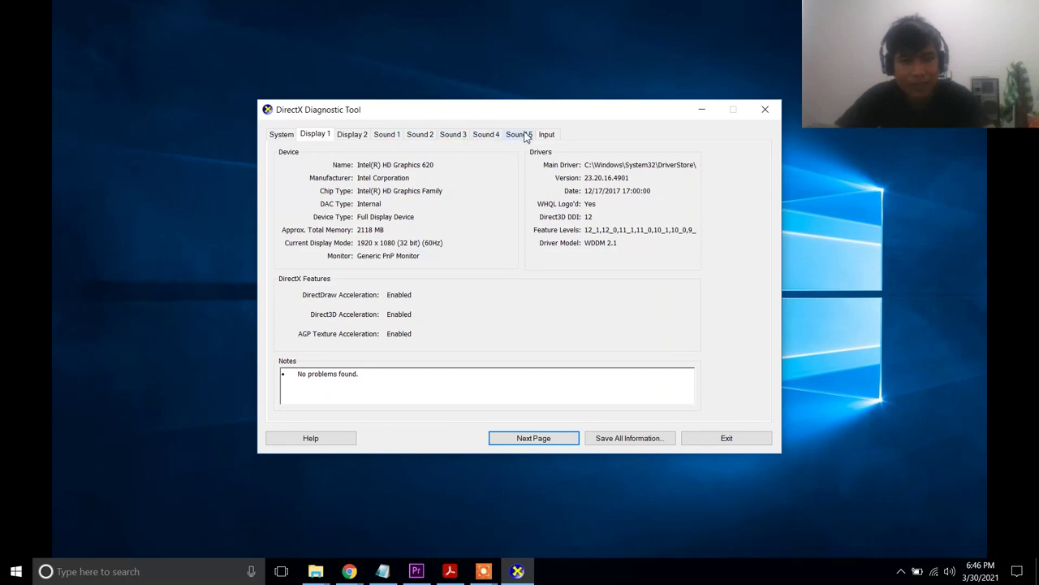
left_click(355, 136)
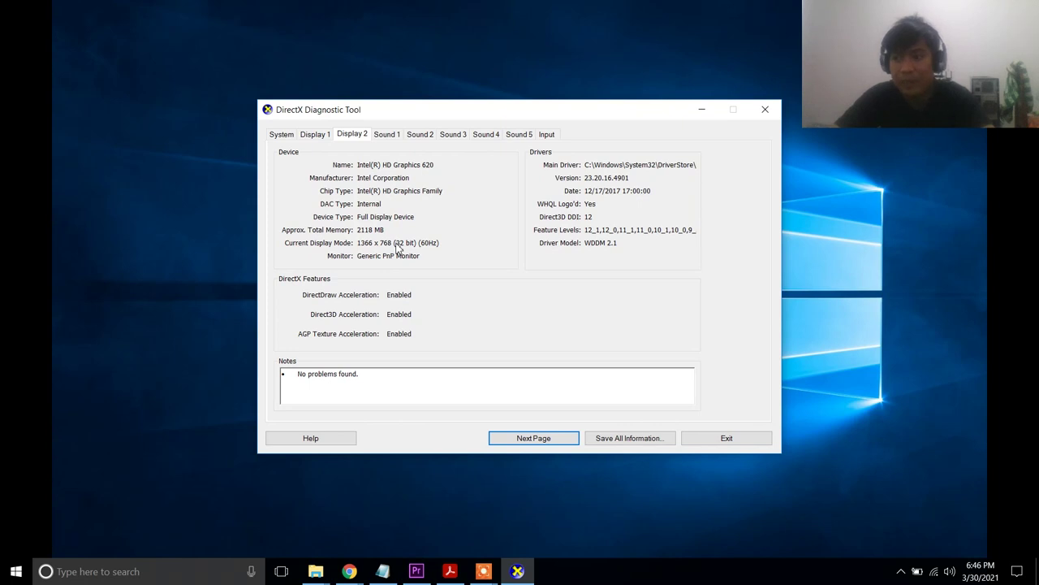
left_click(386, 138)
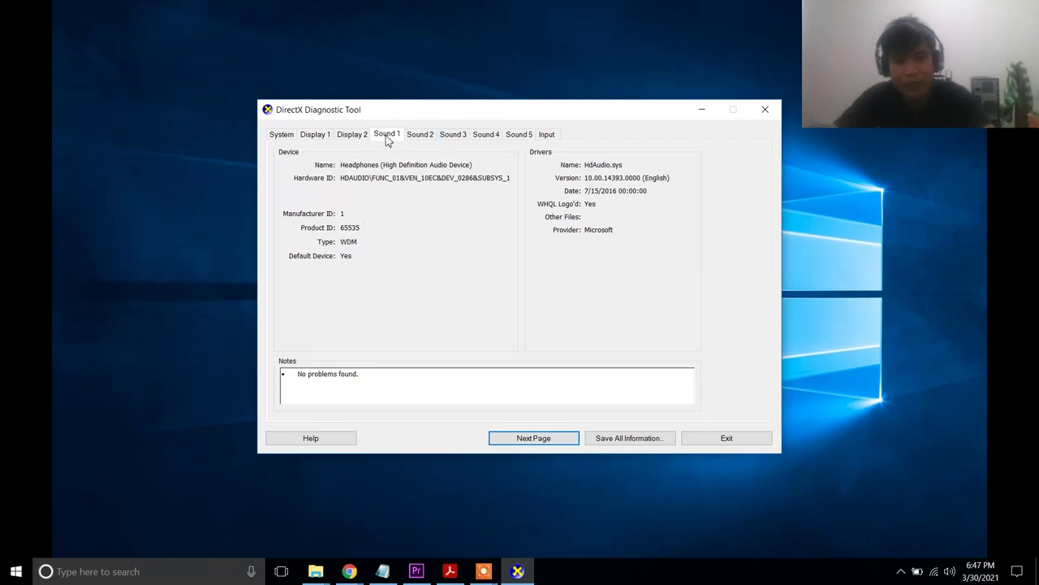
left_click(345, 227)
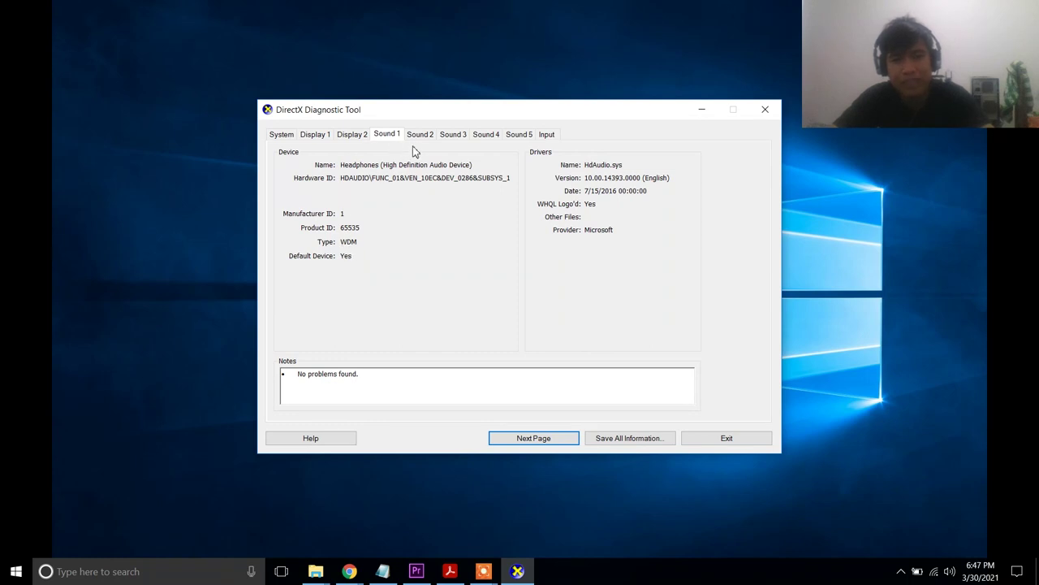
View the Input devices and expand the USB Devices and PS/2 Devices groups under Input Related Devices
left_click(547, 135)
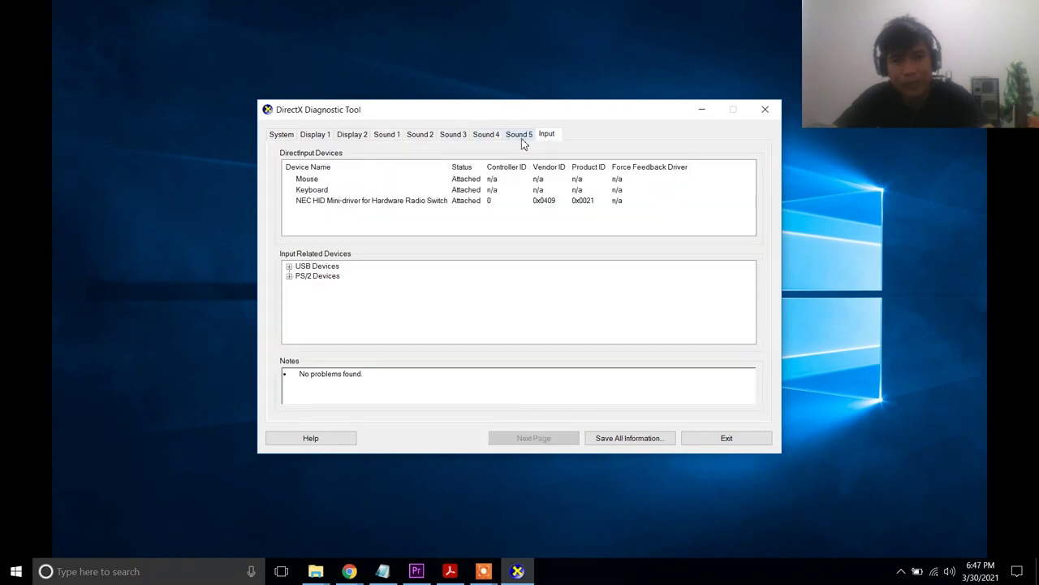
left_click(314, 182)
left_click(310, 191)
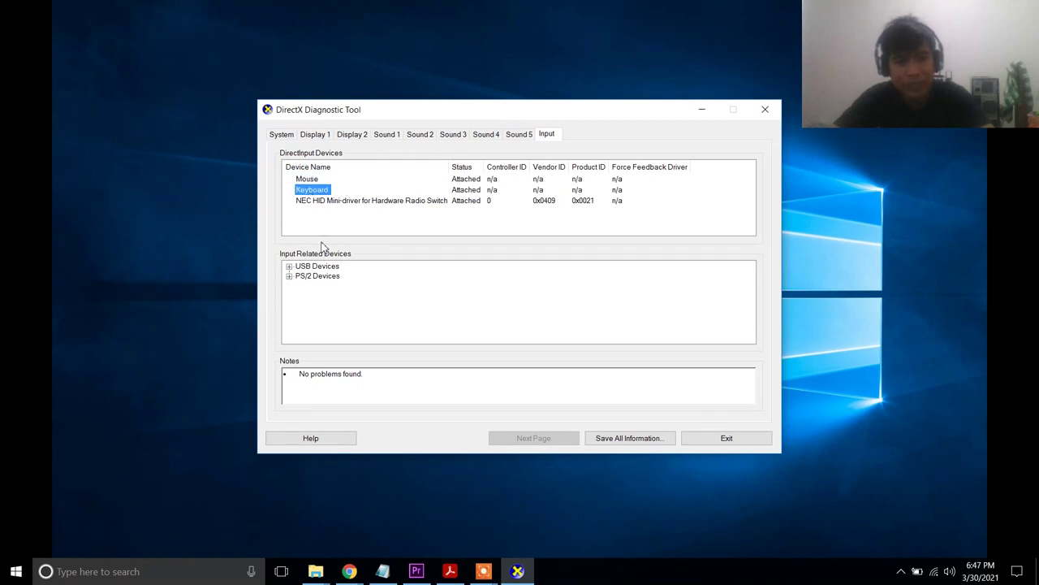
left_click(289, 267)
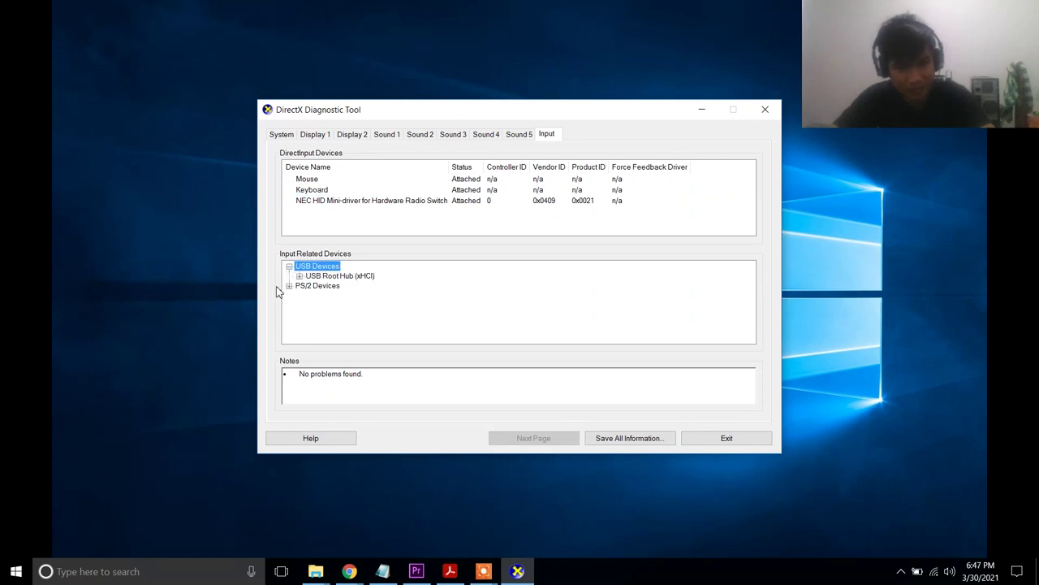
left_click(289, 287)
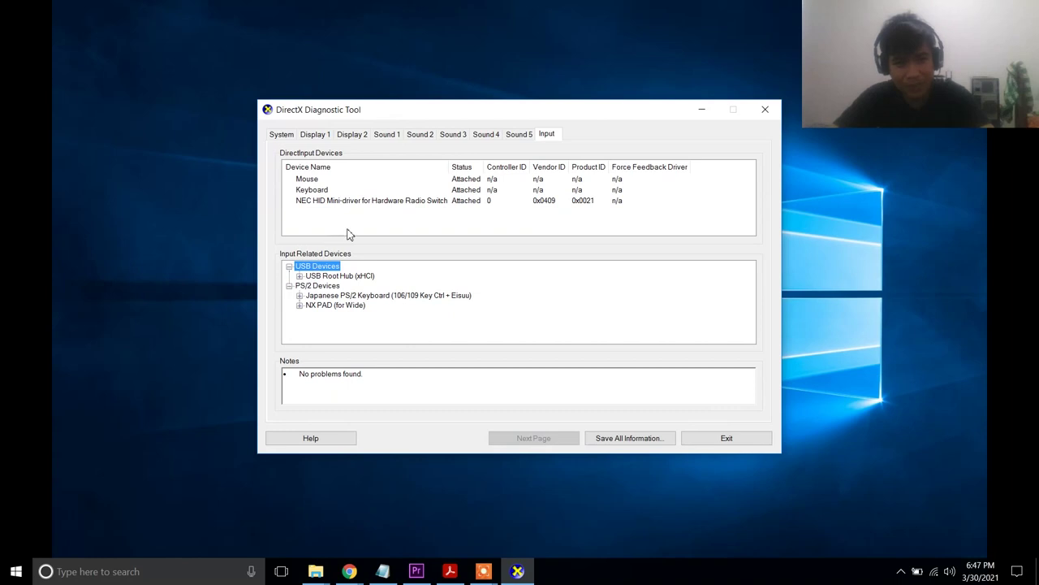
Examine the Mouse, Keyboard and NEC HID Mini-driver entries among the DirectInput devices and exit the DirectX Diagnostic Tool
left_click(464, 187)
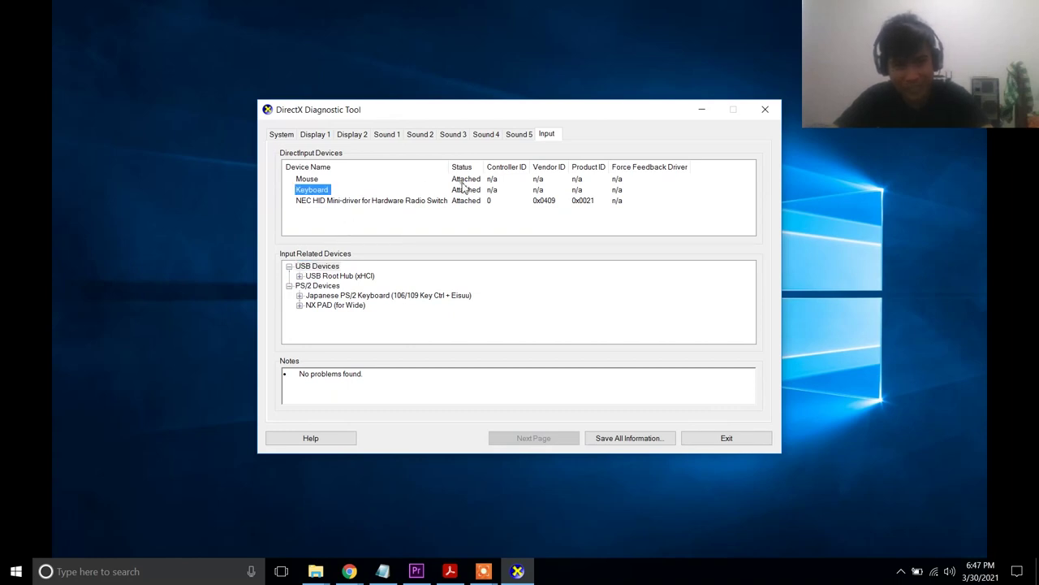
left_click(312, 181)
left_click(314, 189)
left_click(325, 203)
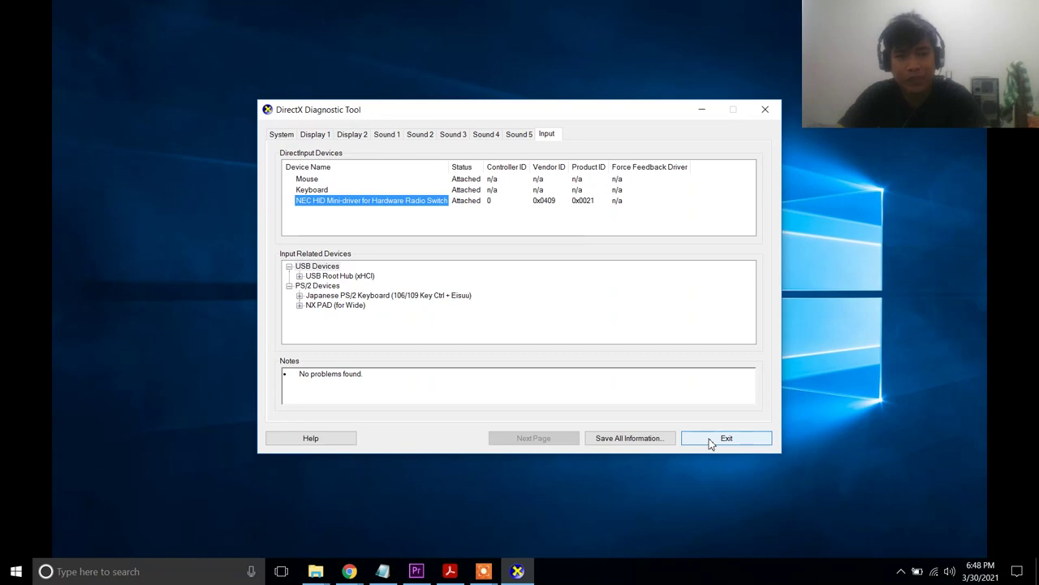
left_click(711, 439)
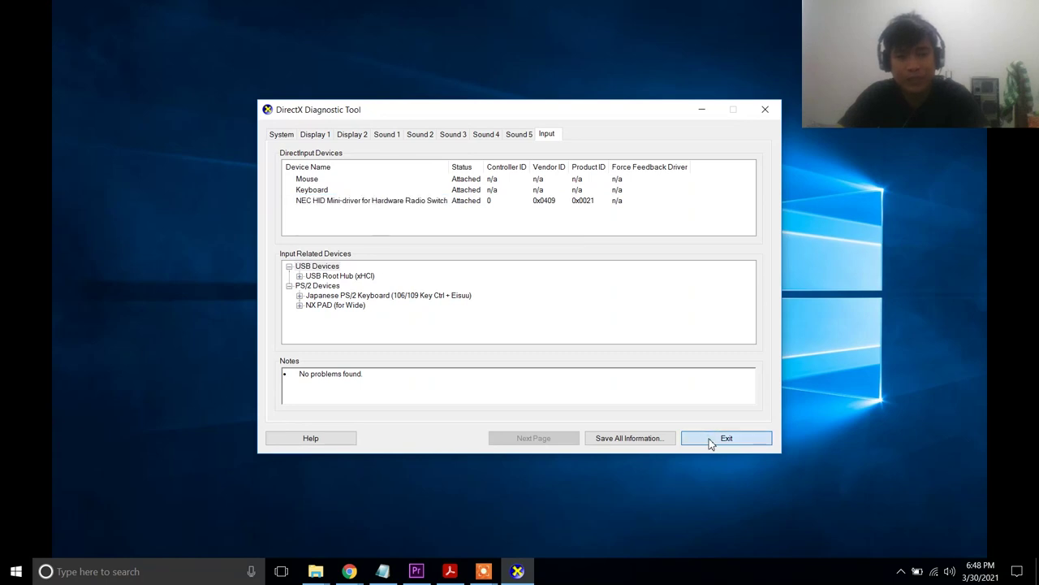